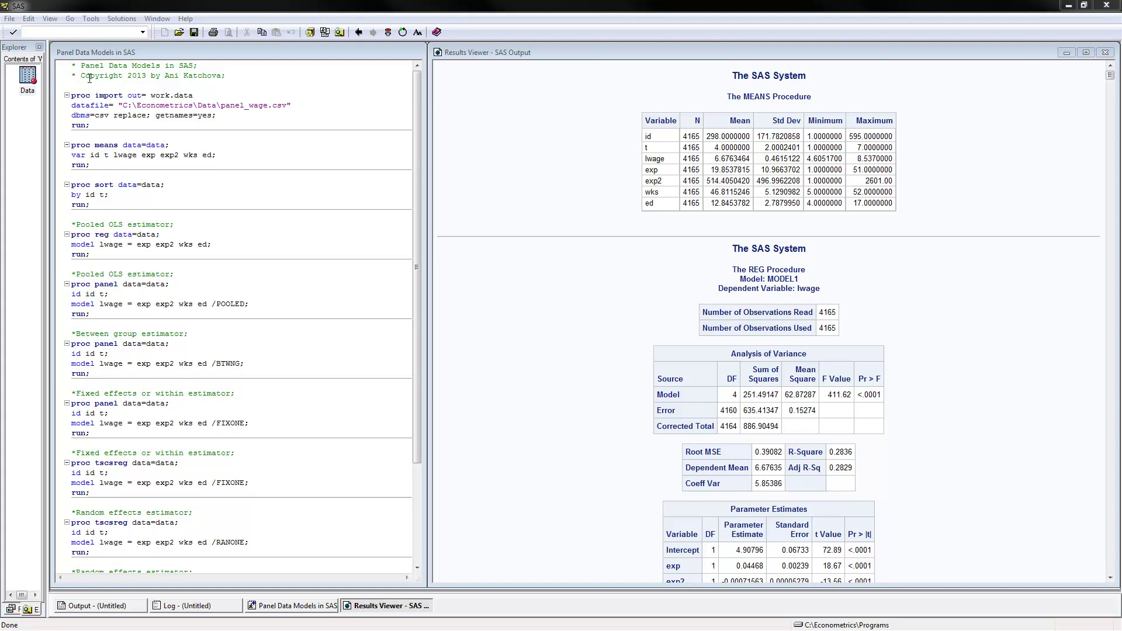
# - Open the Work.Data table to browse each id's seven periods with tdum1–tdum7 and exp2
pyautogui.doubleClick(25, 79)
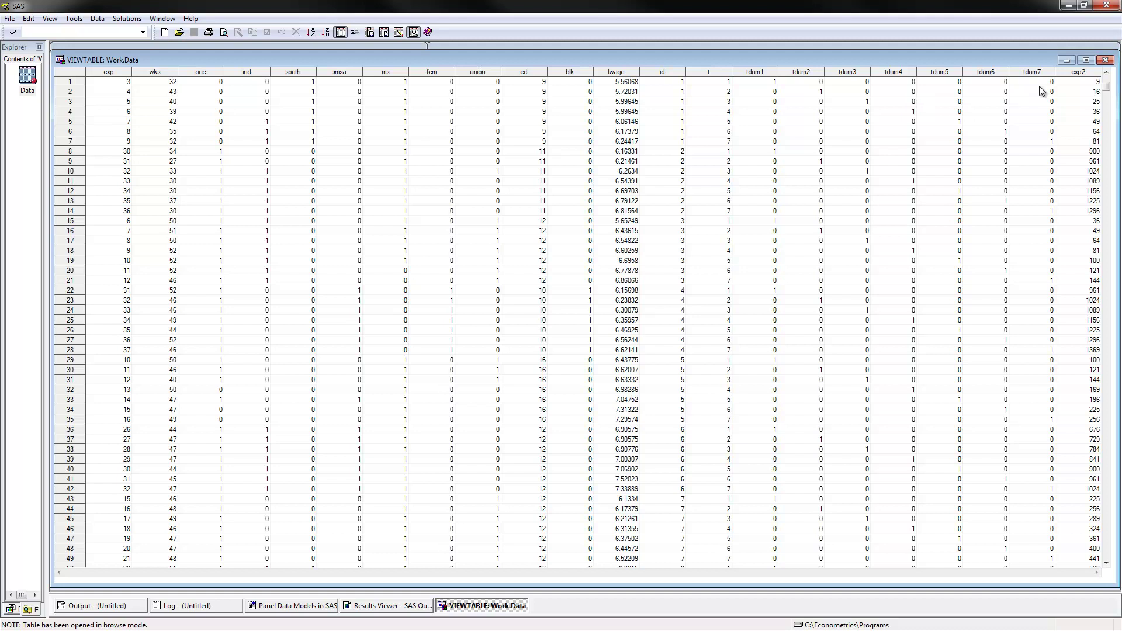
# - Close the Data table and highlight the panel_wage file name in the import path
pyautogui.click(1105, 59)
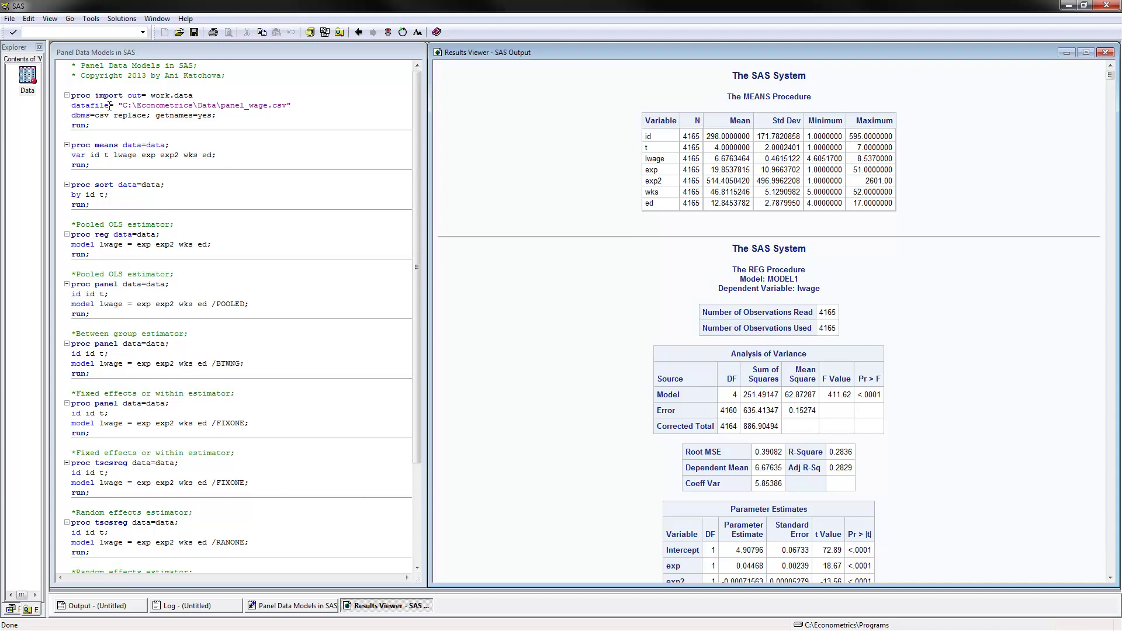
pyautogui.moveTo(221, 107); pyautogui.dragTo(267, 107)
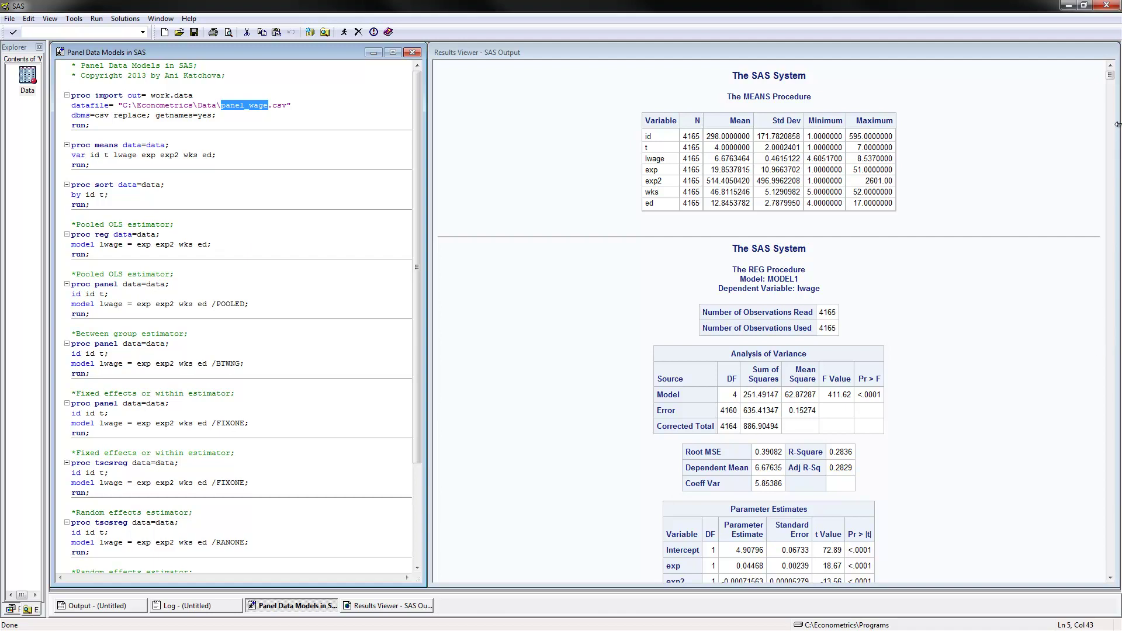
# - Highlight the id and t variables, then show PANEL pooled OLS estimates (R-Square 0.2836)
pyautogui.click(1109, 77)
pyautogui.moveTo(1110, 77); pyautogui.dragTo(1111, 83)
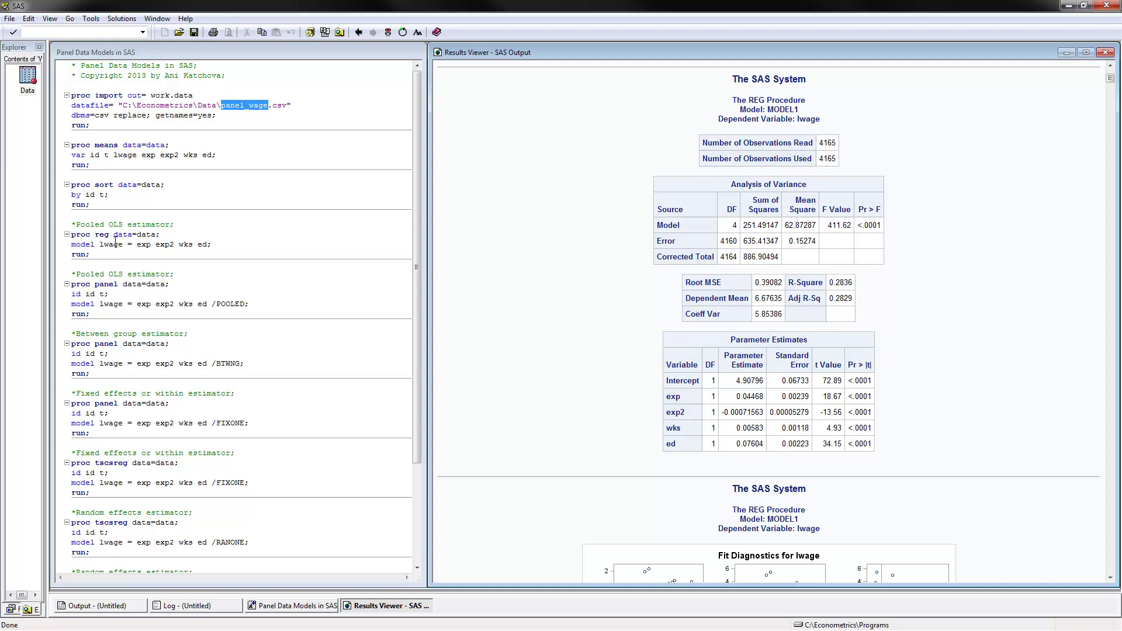
pyautogui.click(86, 294)
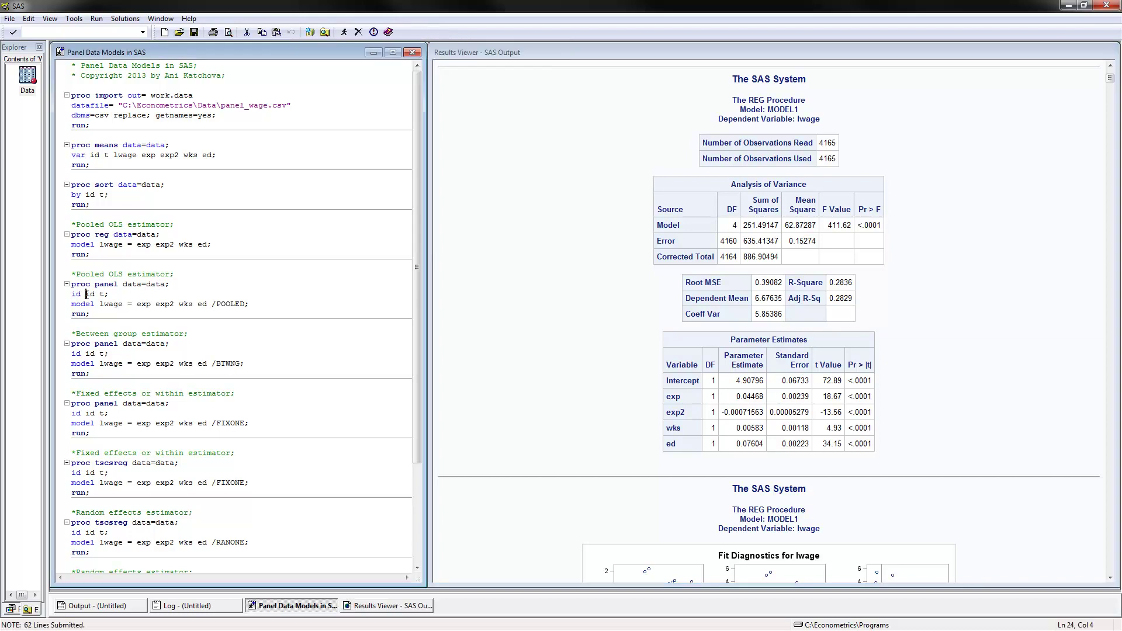
pyautogui.moveTo(86, 294); pyautogui.dragTo(95, 293)
pyautogui.doubleClick(102, 294)
pyautogui.click(1110, 82)
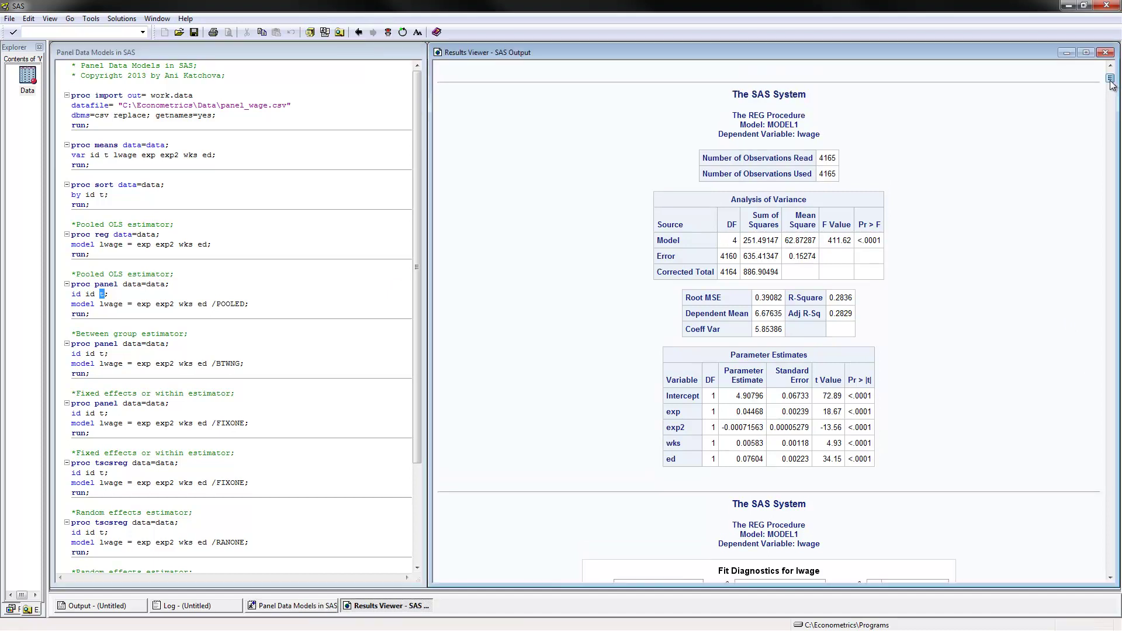
pyautogui.moveTo(1110, 82); pyautogui.dragTo(1114, 103)
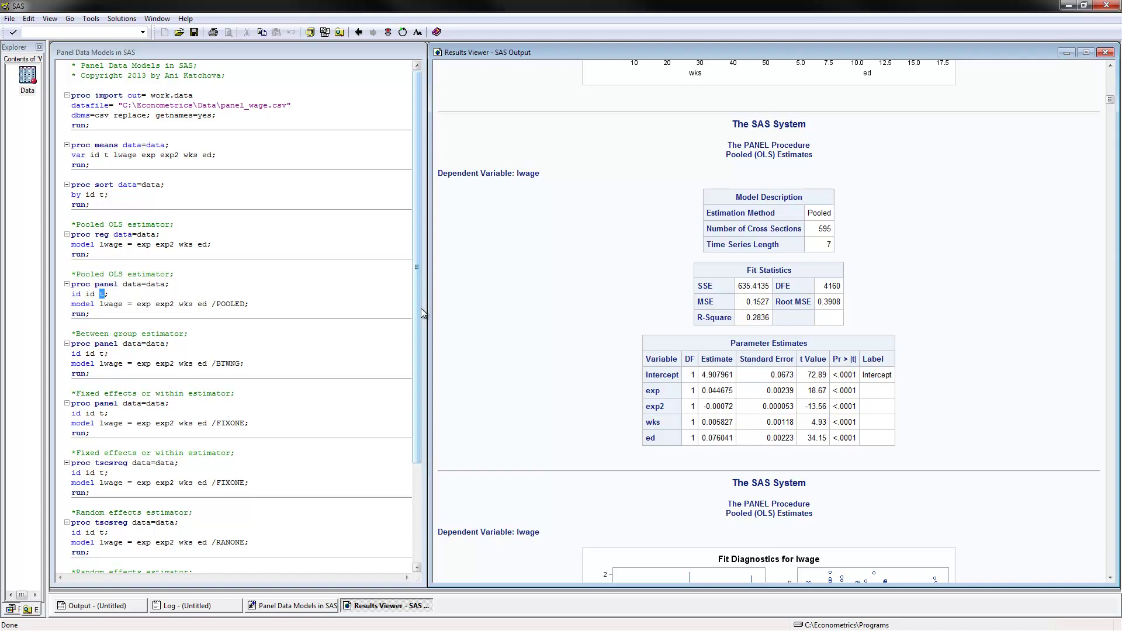
# - Mark BTWNG and show between-groups estimates (R-Square 0.3264, ed 0.073784), then mark FIXONE
pyautogui.moveTo(421, 307); pyautogui.dragTo(430, 356)
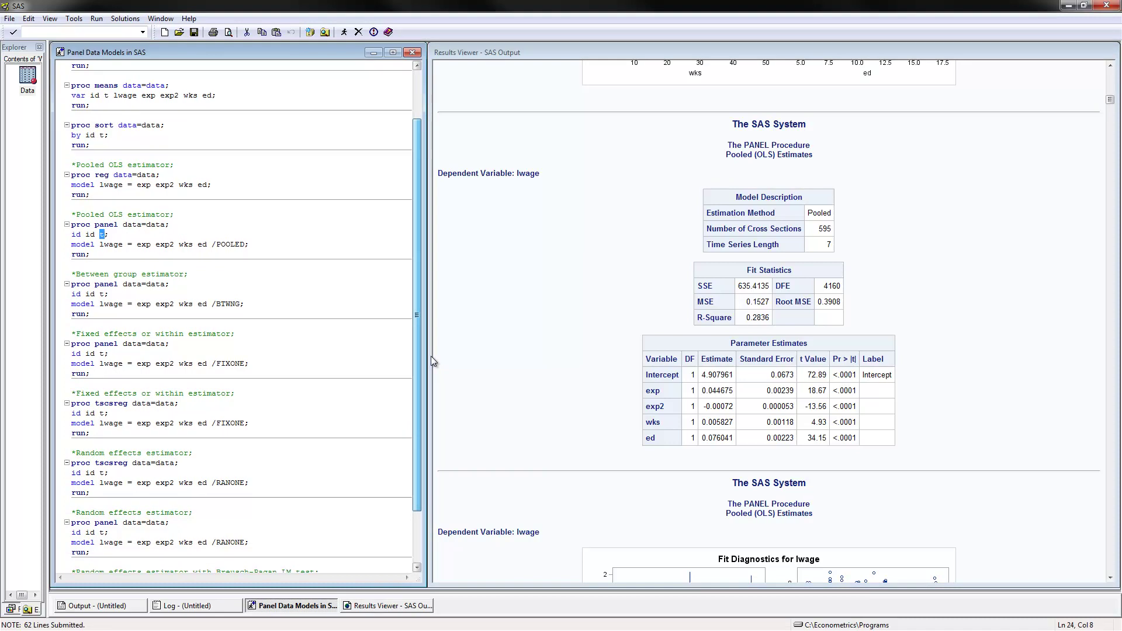
pyautogui.click(164, 292)
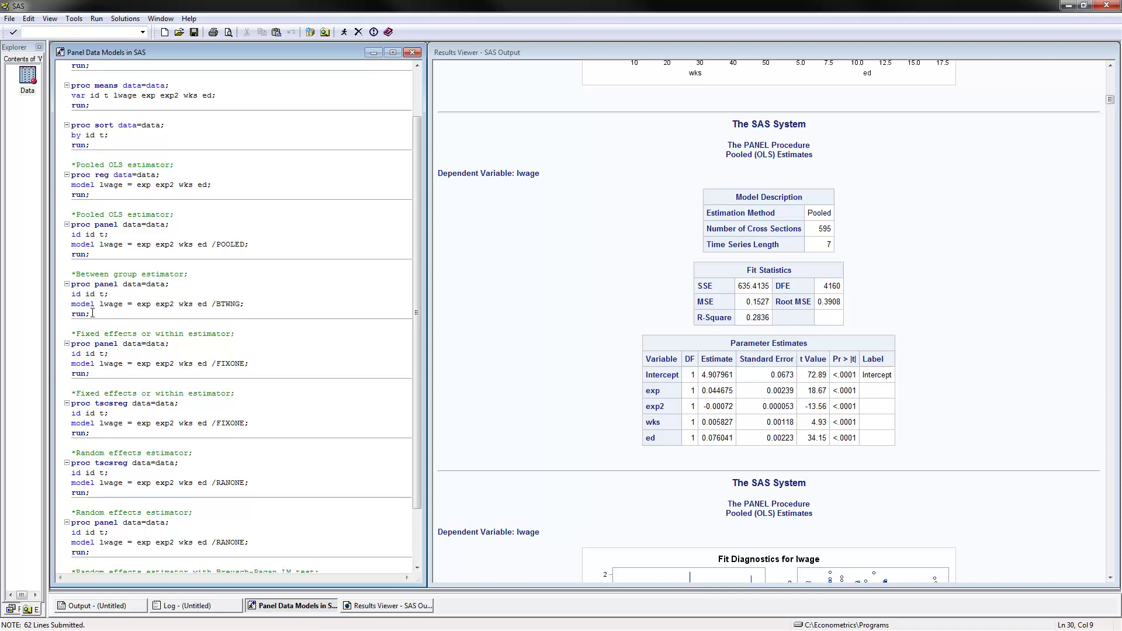
pyautogui.moveTo(241, 303); pyautogui.dragTo(219, 305)
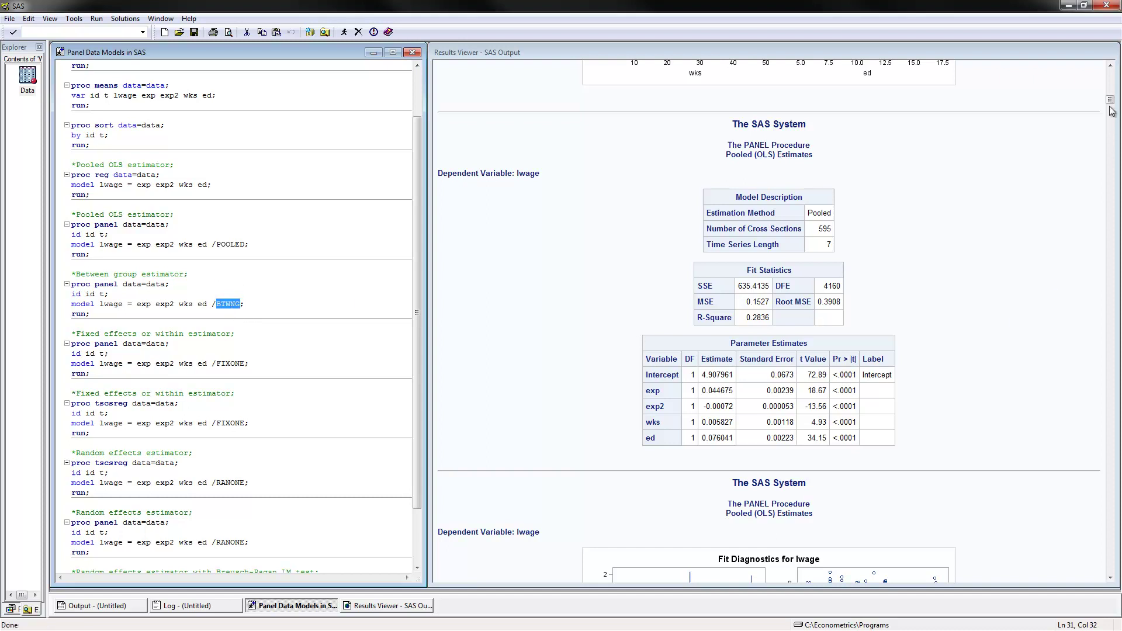
pyautogui.moveTo(1110, 105); pyautogui.dragTo(1113, 130)
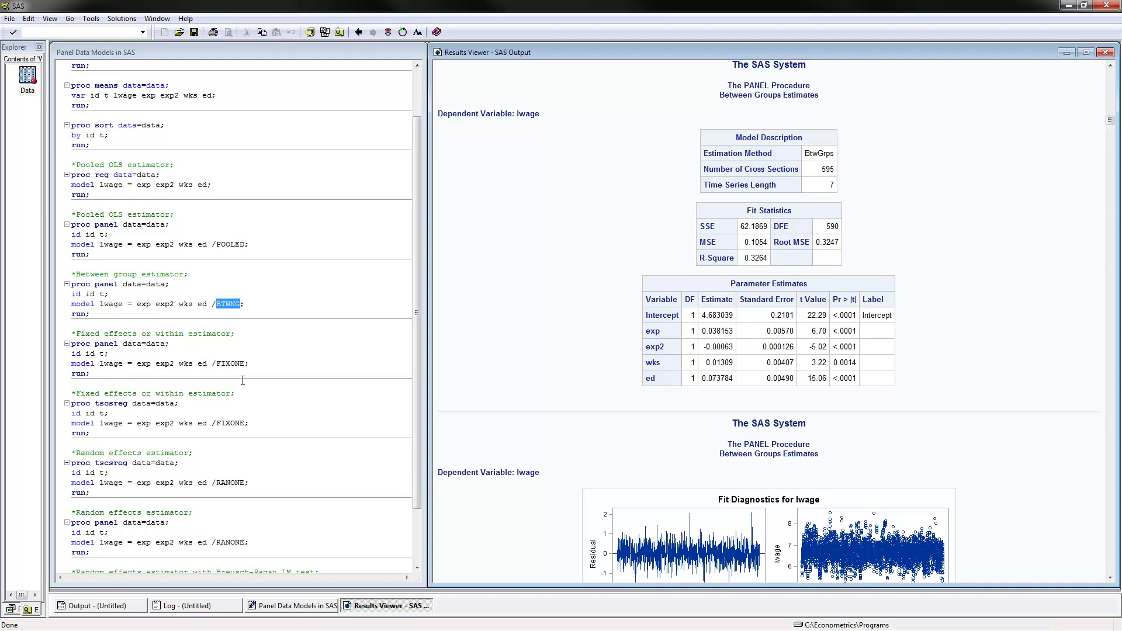
pyautogui.moveTo(217, 364); pyautogui.dragTo(245, 367)
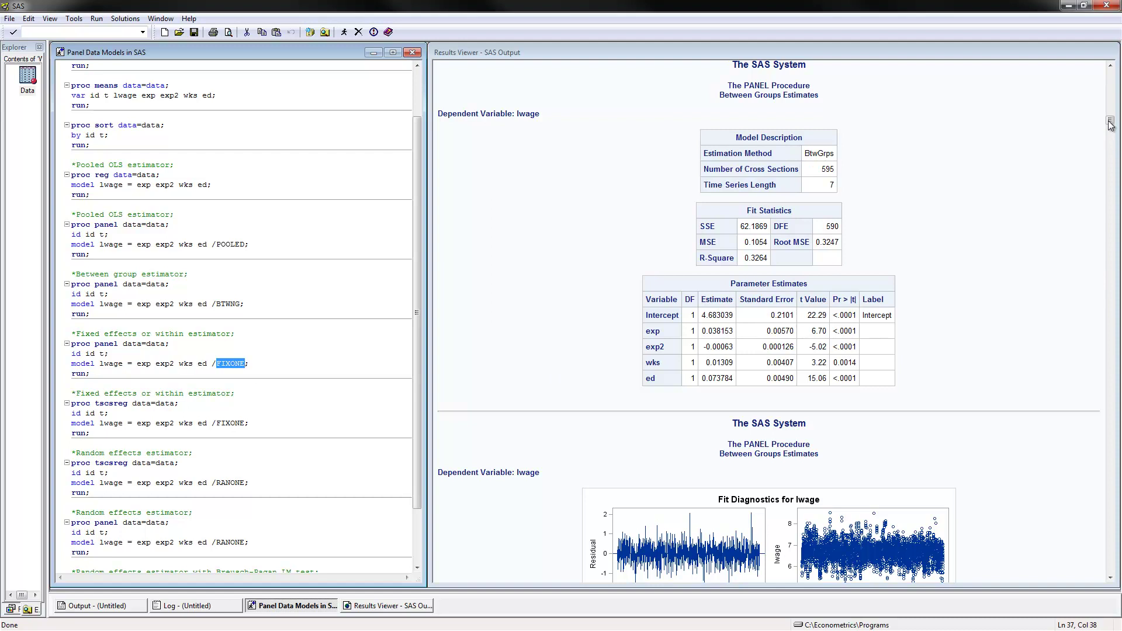
# - Scroll to the fixed one-way estimates: exp 0.113788, wks 0.000836, ed dropped at 0
pyautogui.moveTo(1109, 120); pyautogui.dragTo(1109, 142)
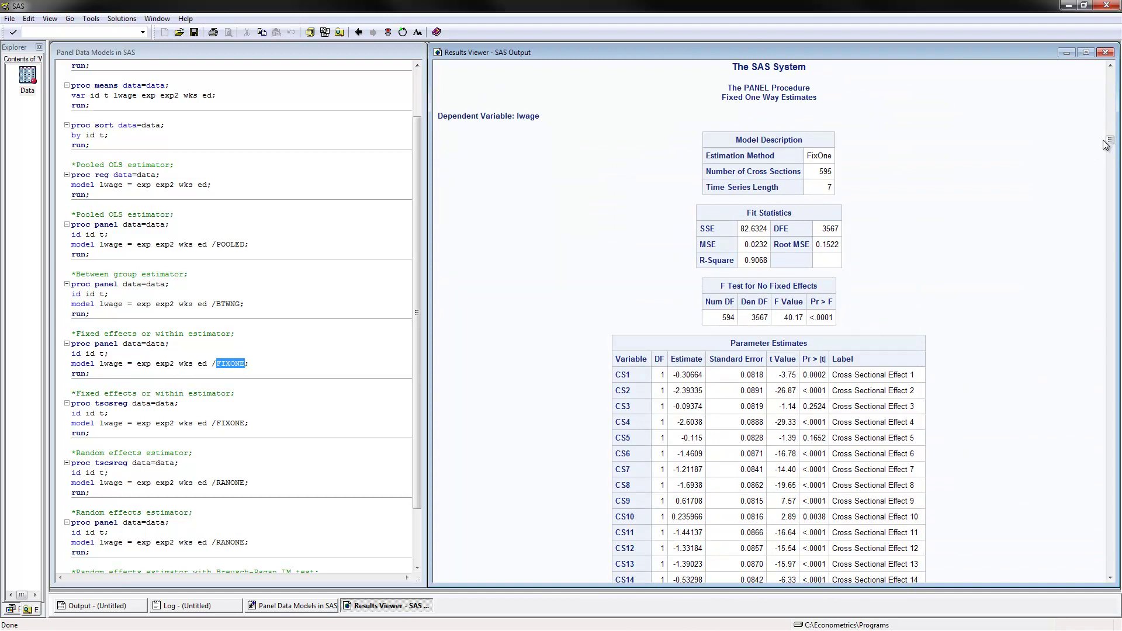
pyautogui.moveTo(1110, 142); pyautogui.dragTo(1111, 144)
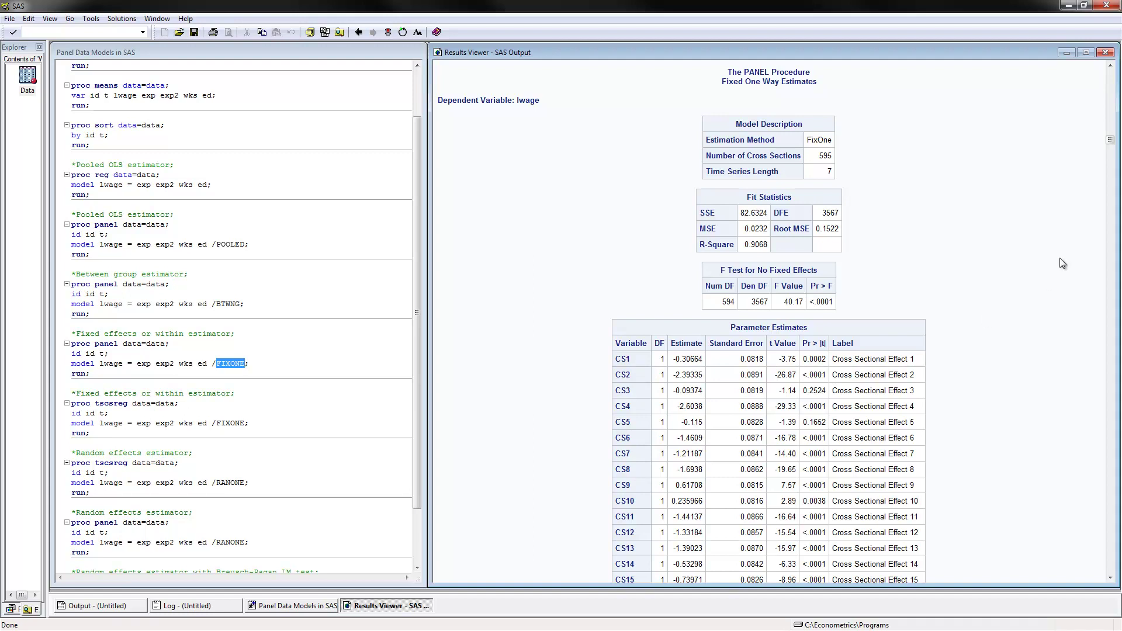
pyautogui.moveTo(1109, 138); pyautogui.dragTo(1113, 328)
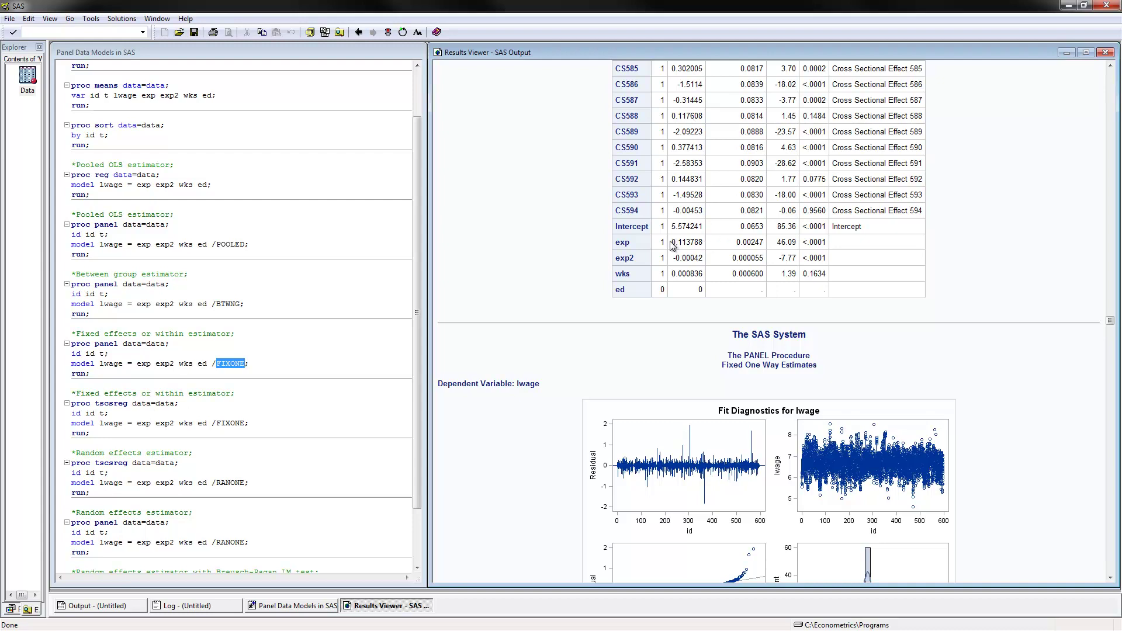
# - Highlight exp's 0.113788 and ed's zero estimate, then scroll the code to the RANONE BP block
pyautogui.moveTo(671, 242); pyautogui.dragTo(700, 242)
pyautogui.moveTo(658, 290); pyautogui.dragTo(706, 290)
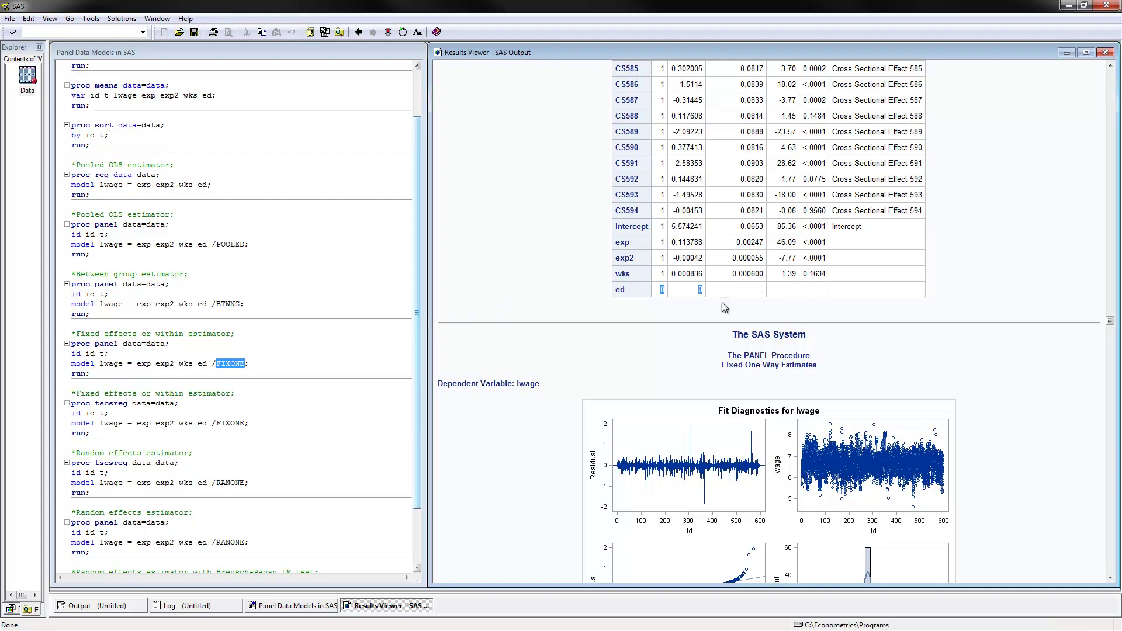
pyautogui.click(420, 348)
pyautogui.moveTo(419, 348); pyautogui.dragTo(420, 395)
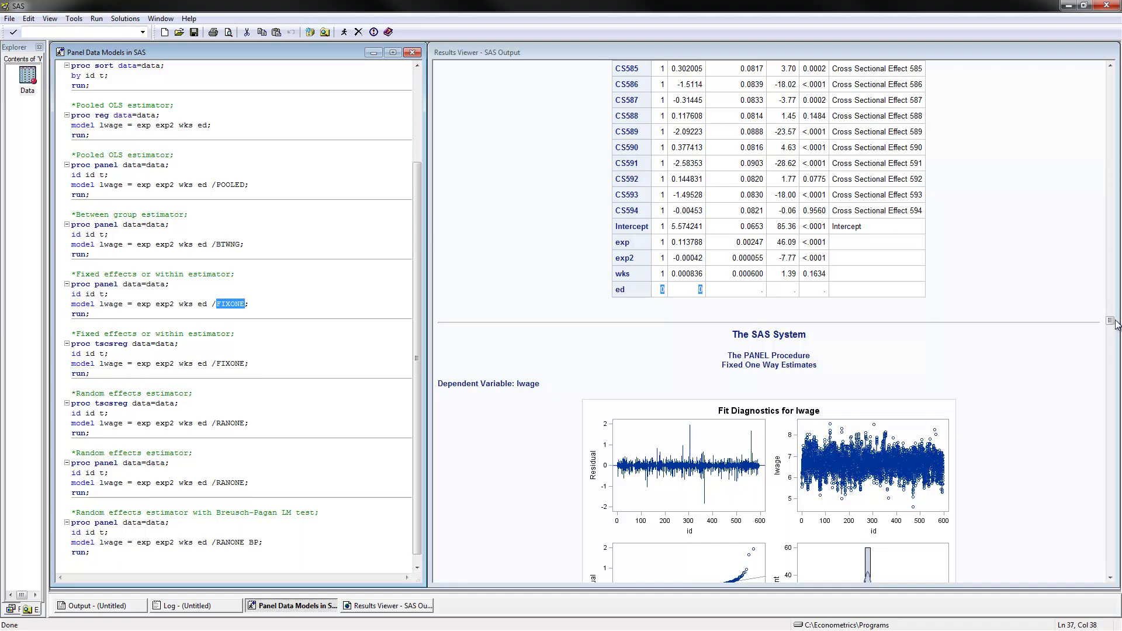
# - Show the TSCSREG Fuller and Battese random-effects results (R-Square 0.5429, ed 0.130033)
pyautogui.moveTo(1116, 321); pyautogui.dragTo(1119, 525)
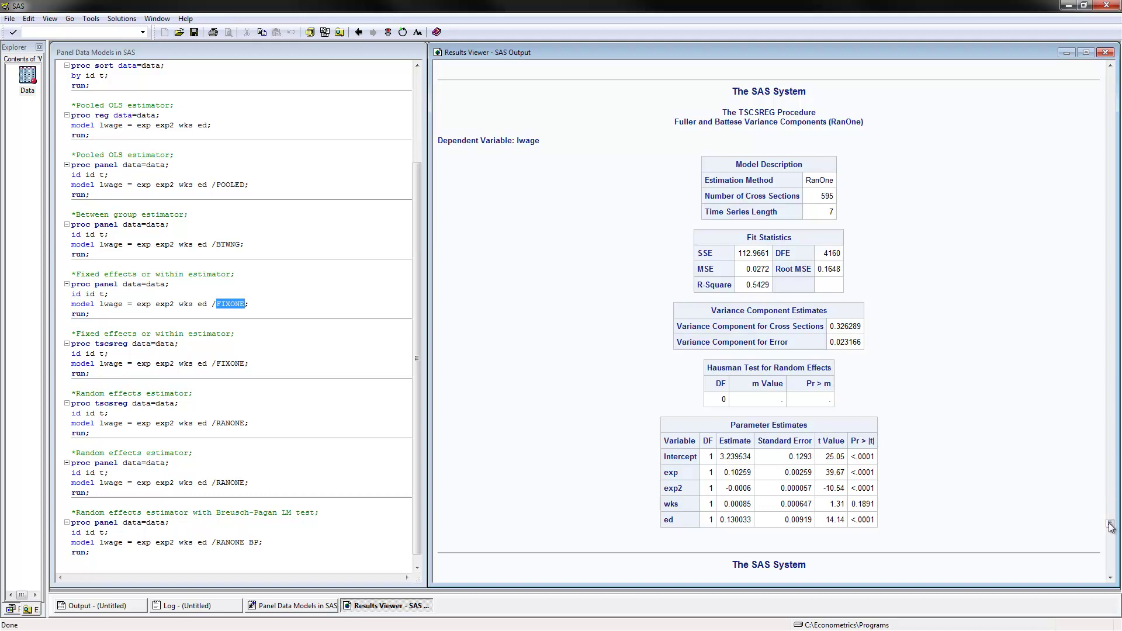
pyautogui.click(315, 357)
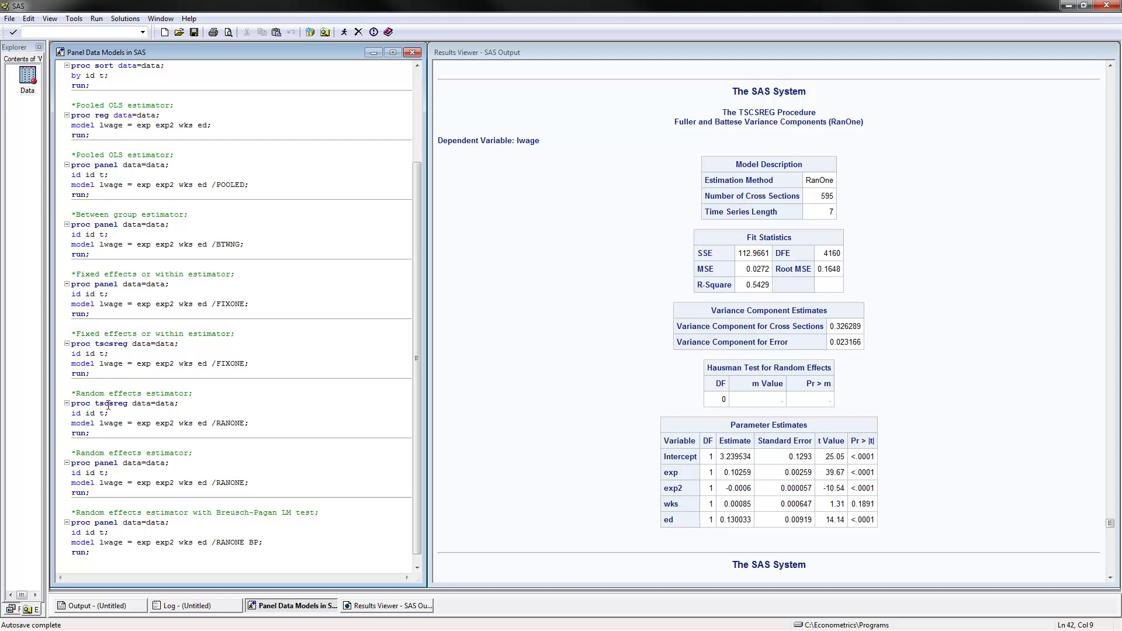
# - Highlight RANONE in the TSCSREG code and the matching exp estimate 0.10259 in the results
pyautogui.doubleClick(216, 423)
pyautogui.click(1110, 523)
pyautogui.moveTo(1110, 523); pyautogui.dragTo(1109, 538)
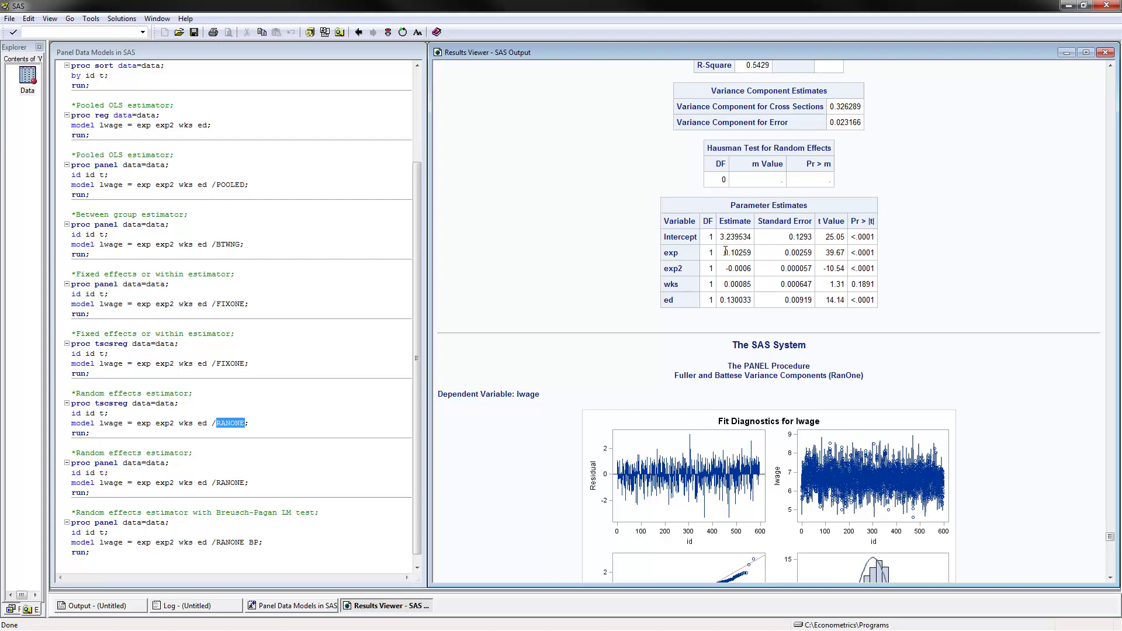
pyautogui.moveTo(726, 253); pyautogui.dragTo(753, 255)
# - Scroll from the PANEL RanOne Breusch-Pagan table to the fit diagnostics (MSE 0.027155)
pyautogui.moveTo(1111, 536); pyautogui.dragTo(1111, 559)
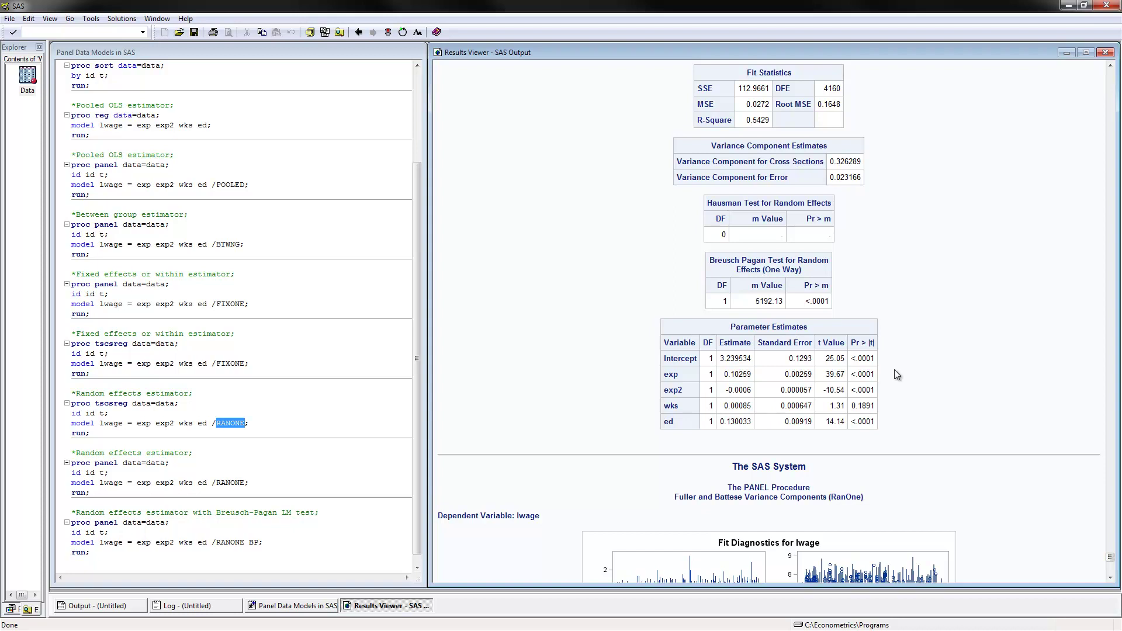
pyautogui.moveTo(1111, 560); pyautogui.dragTo(1111, 573)
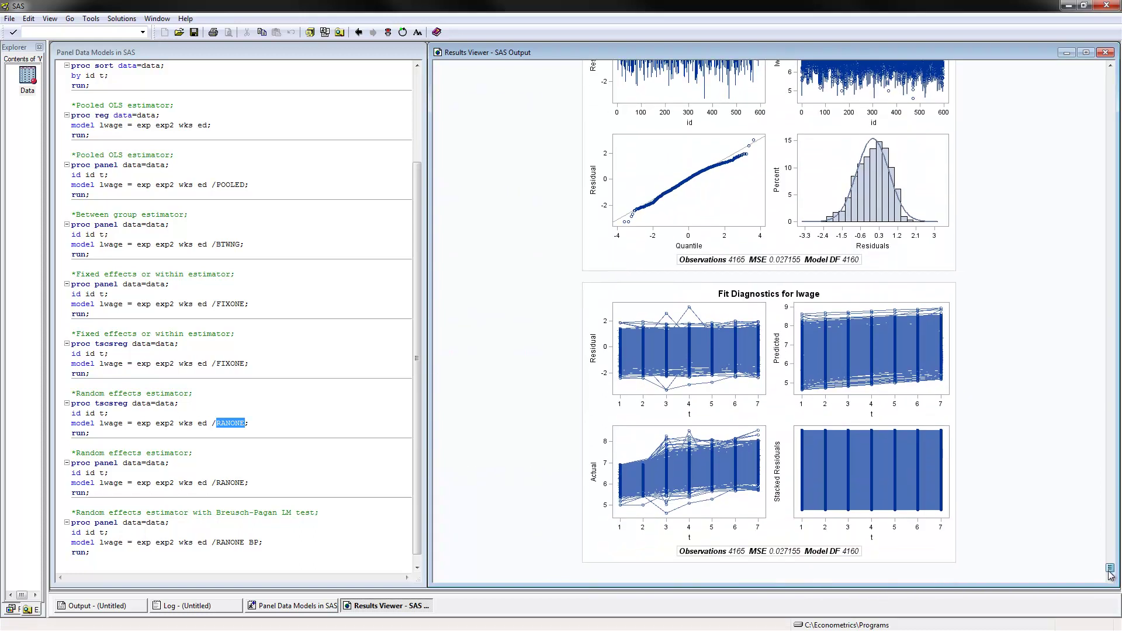
pyautogui.click(293, 553)
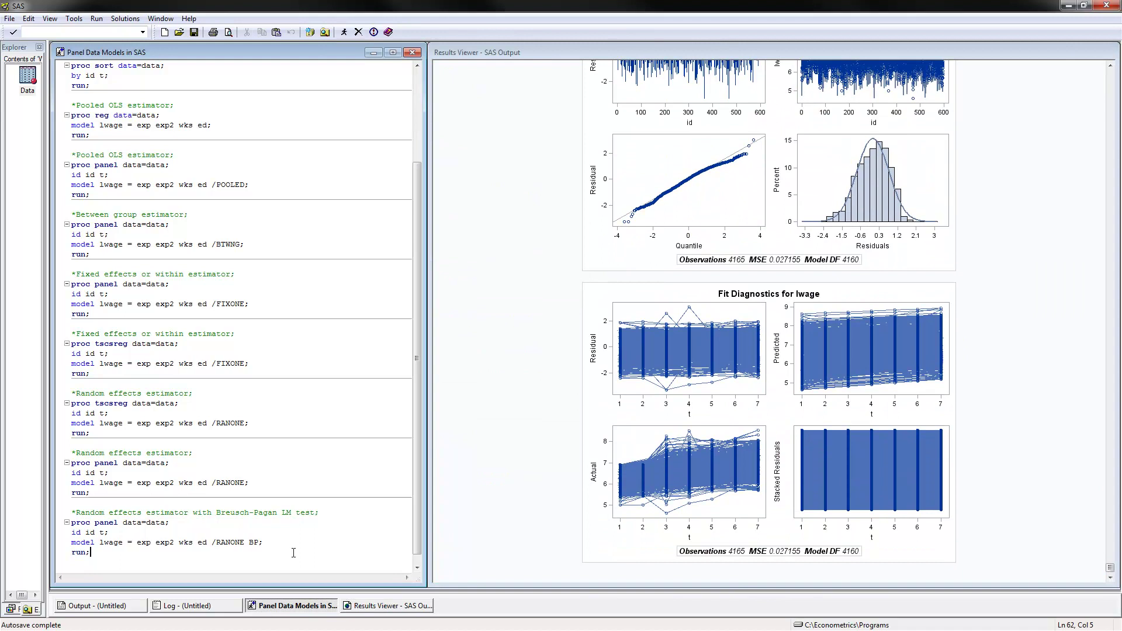